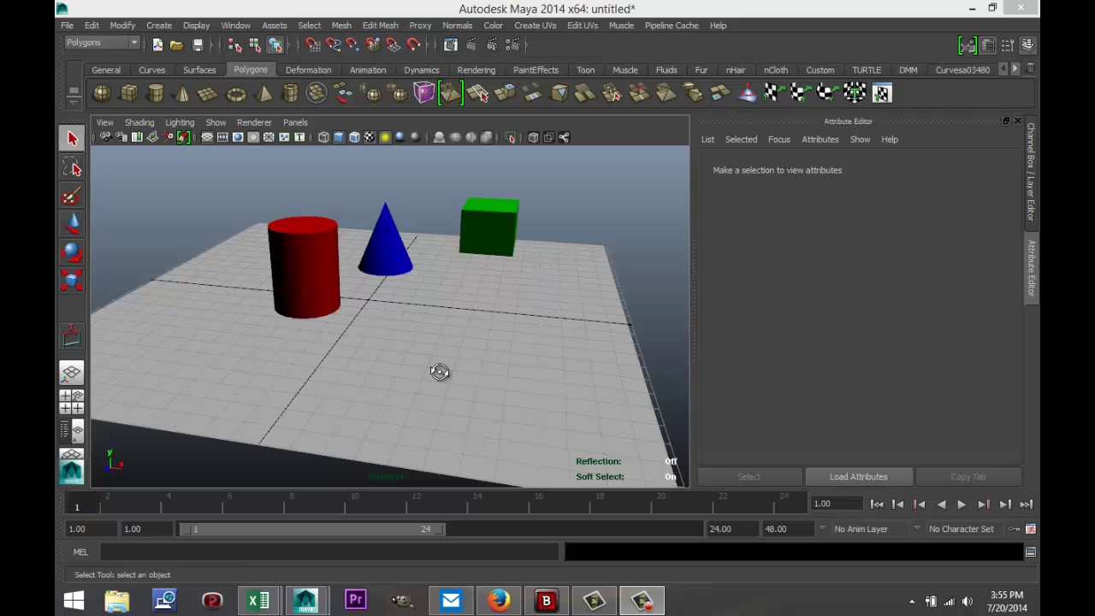
# Look around the cylinder, cone and cube, then select the sunDirection light to show its settings.
pyautogui.keyDown('alt'); pyautogui.moveTo(440, 371); pyautogui.dragTo(420, 384); pyautogui.keyUp('alt')
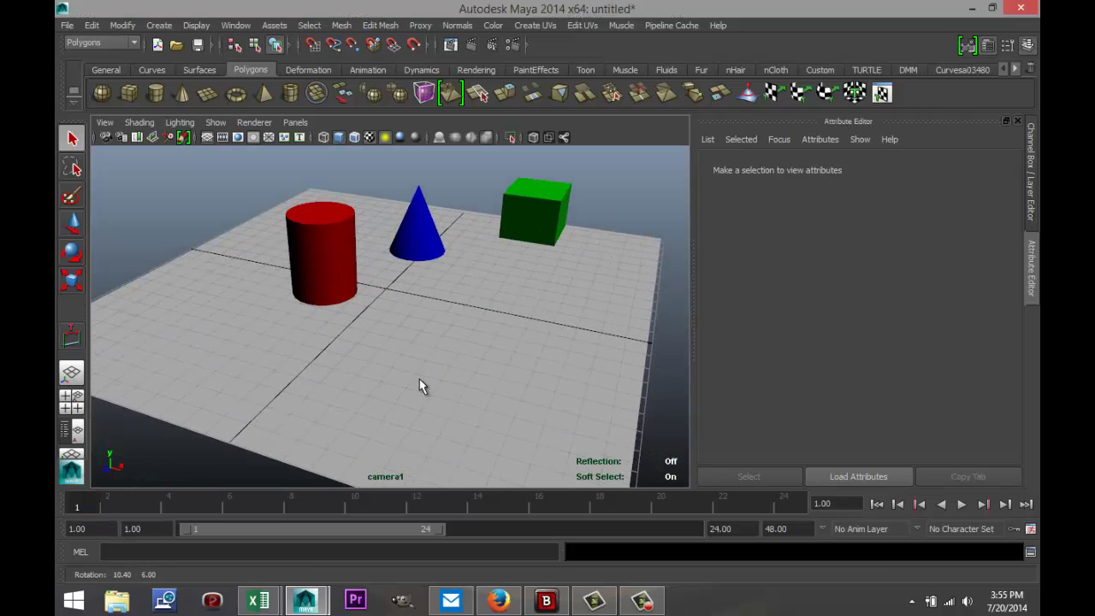
pyautogui.scroll(-4, 419, 387)
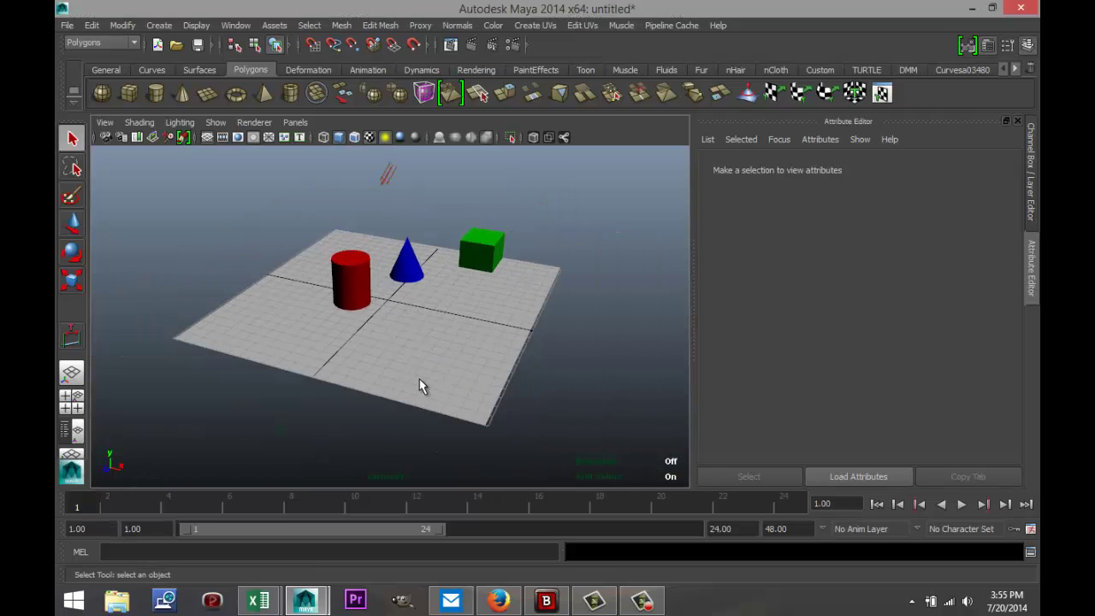
pyautogui.scroll(2, 420, 384)
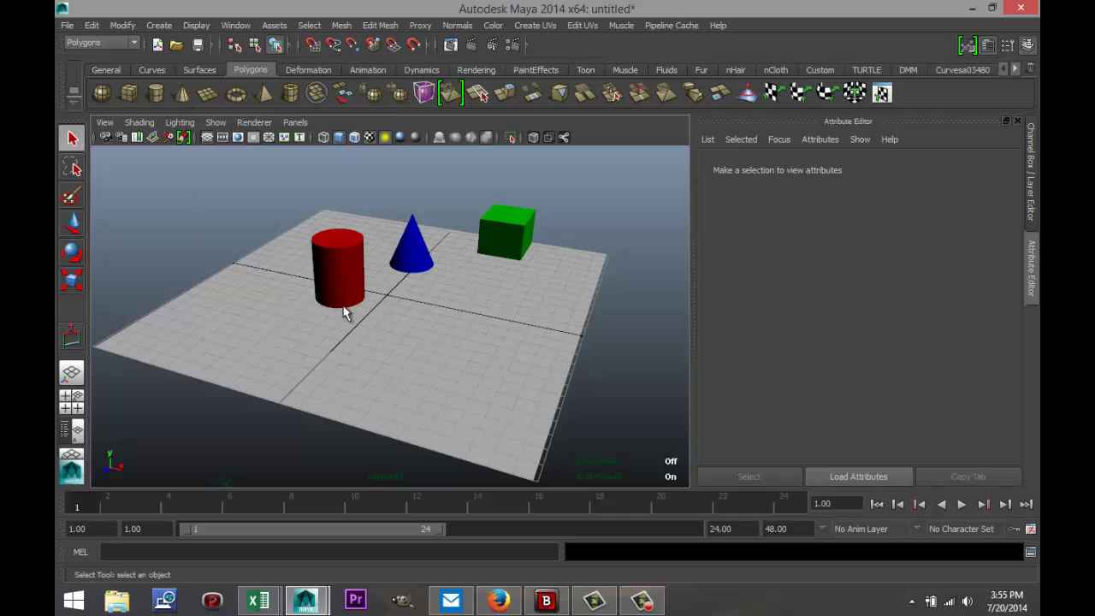
pyautogui.moveTo(404, 403)
pyautogui.keyDown('alt'); pyautogui.mouseDown()
pyautogui.moveTo(418, 384)
pyautogui.moveTo(392, 400)
pyautogui.mouseUp(); pyautogui.keyUp('alt')
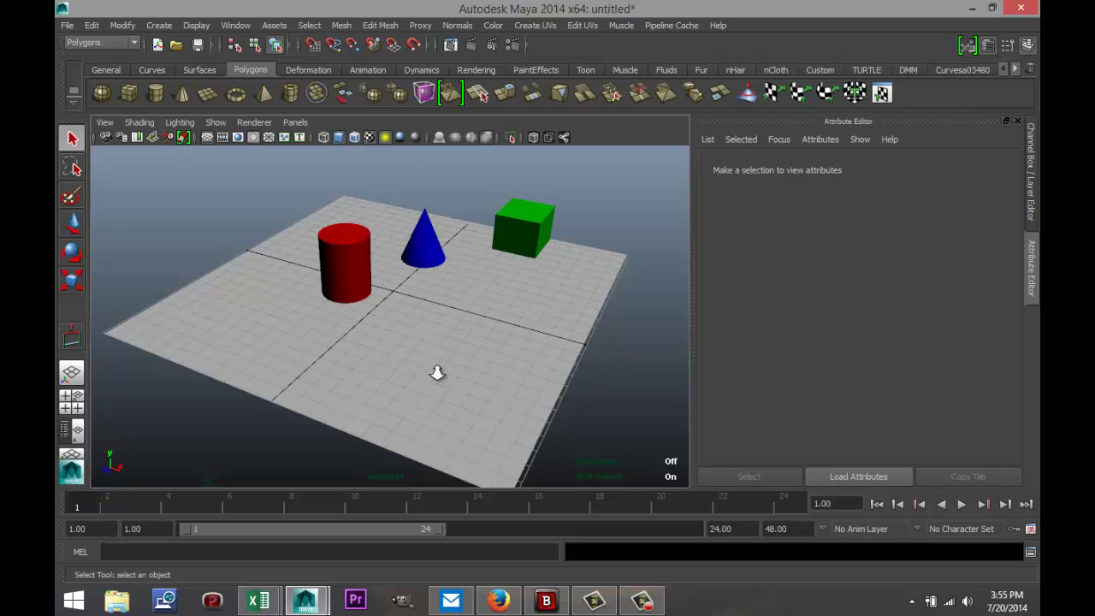
pyautogui.scroll(-3, 437, 375)
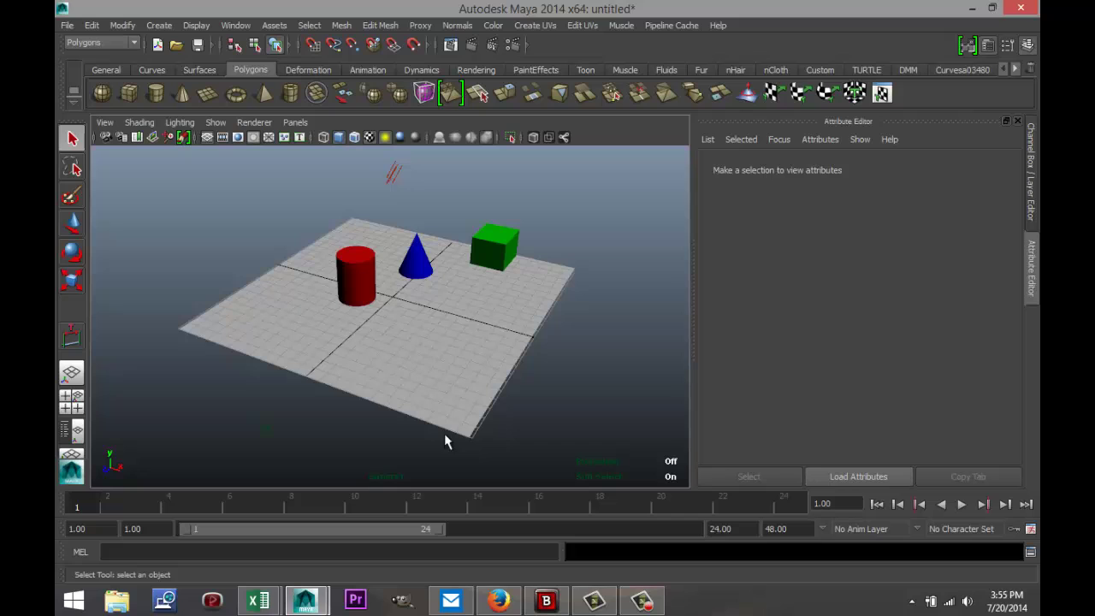
pyautogui.click(393, 176)
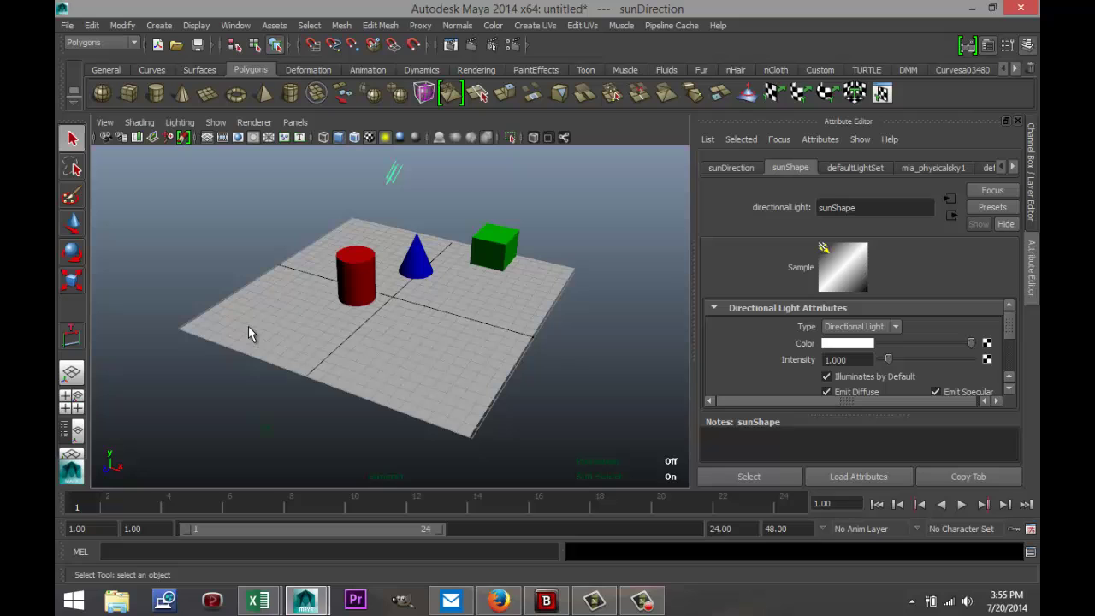
# Create a new camera from the Create > Cameras menu.
pyautogui.click(159, 25)
pyautogui.moveTo(203, 94)
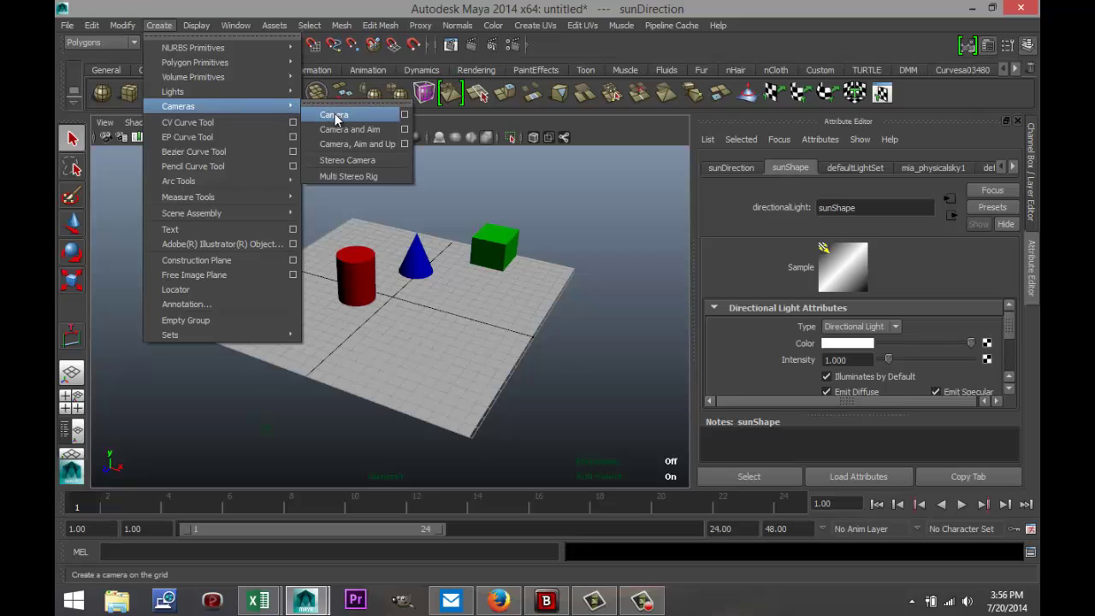
pyautogui.click(335, 116)
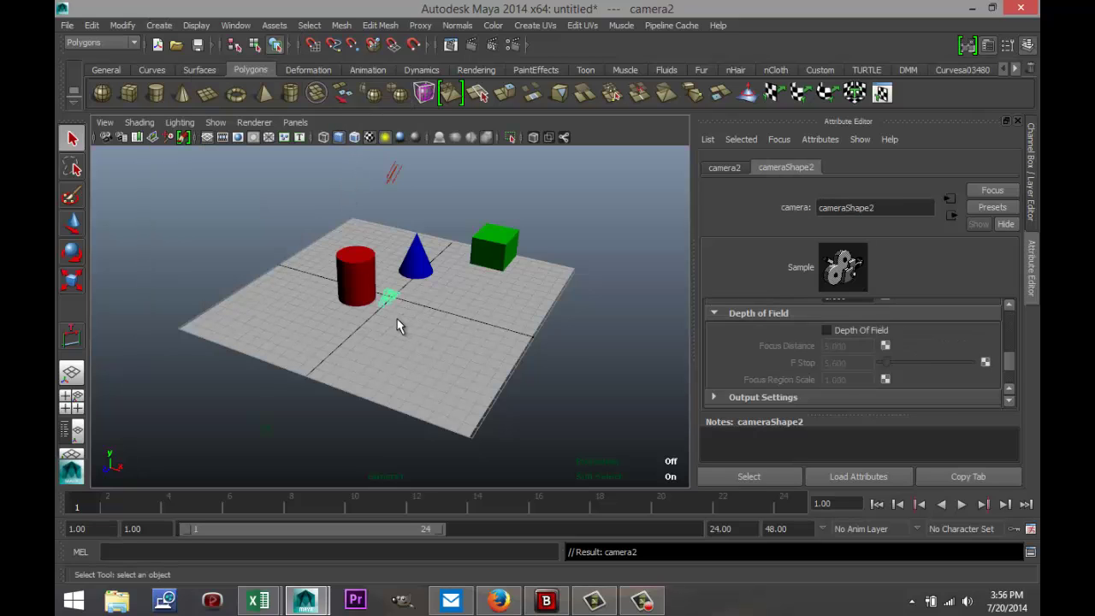
# Raise the new camera and move it forward to about translate 0, 1.864, 10.599.
pyautogui.press('w')
pyautogui.moveTo(392, 243); pyautogui.dragTo(394, 220)
pyautogui.moveTo(365, 320); pyautogui.dragTo(249, 423)
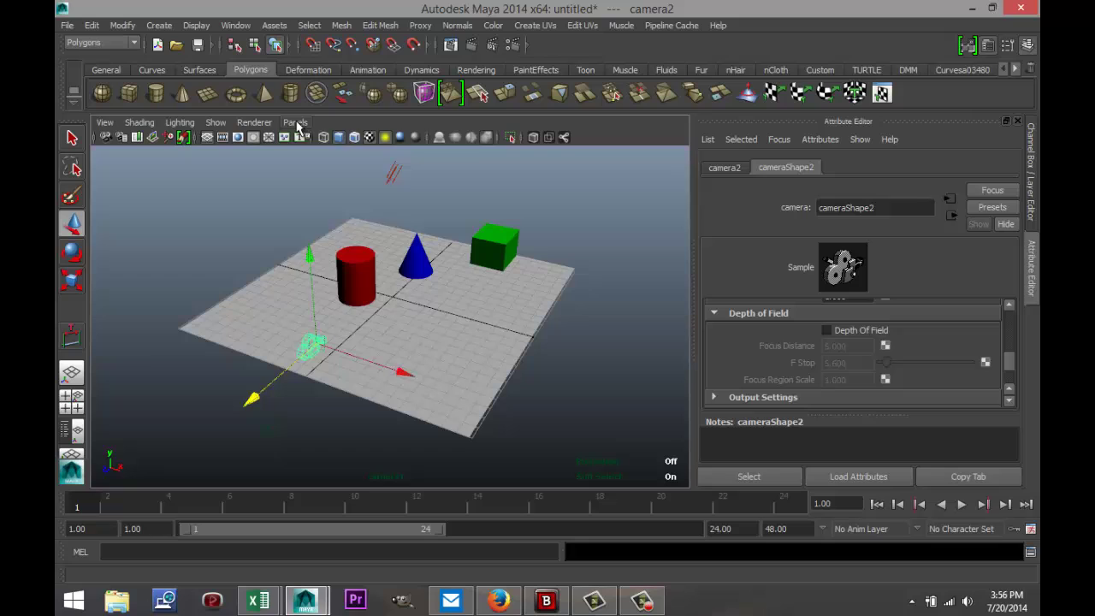
# Set the viewport to Panels > Perspective > camera2, a close-up of the objects at ground level.
pyautogui.click(296, 123)
pyautogui.moveTo(308, 138)
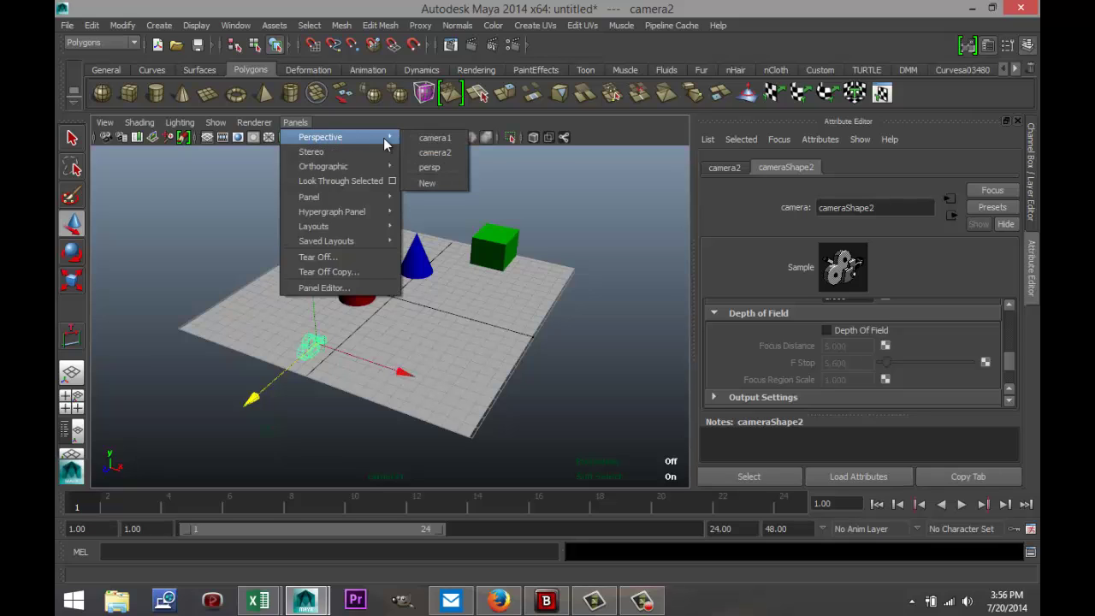
pyautogui.click(429, 139)
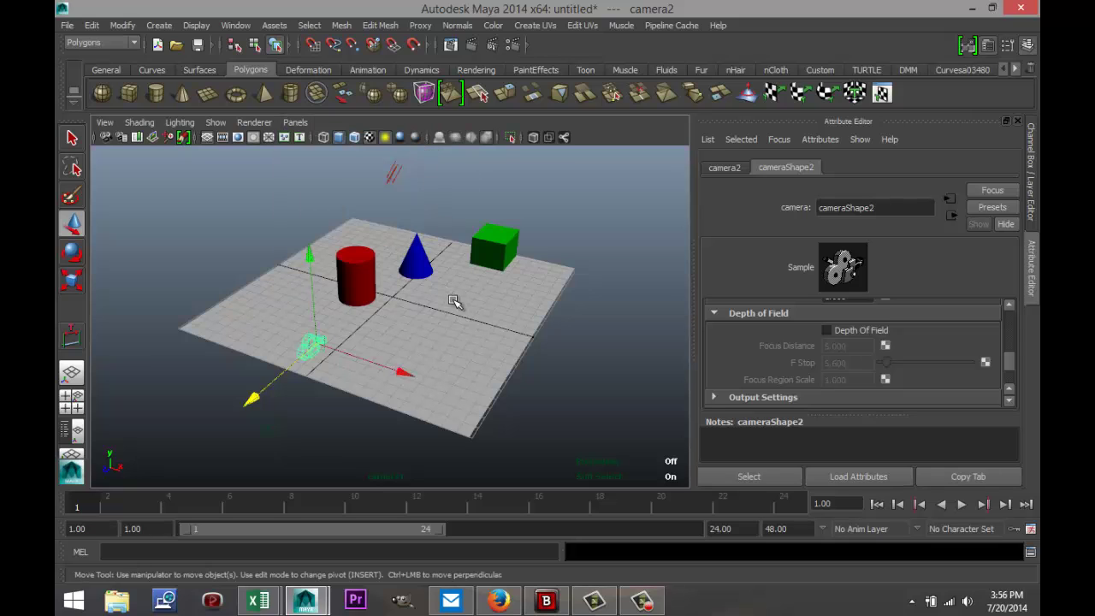
pyautogui.click(295, 122)
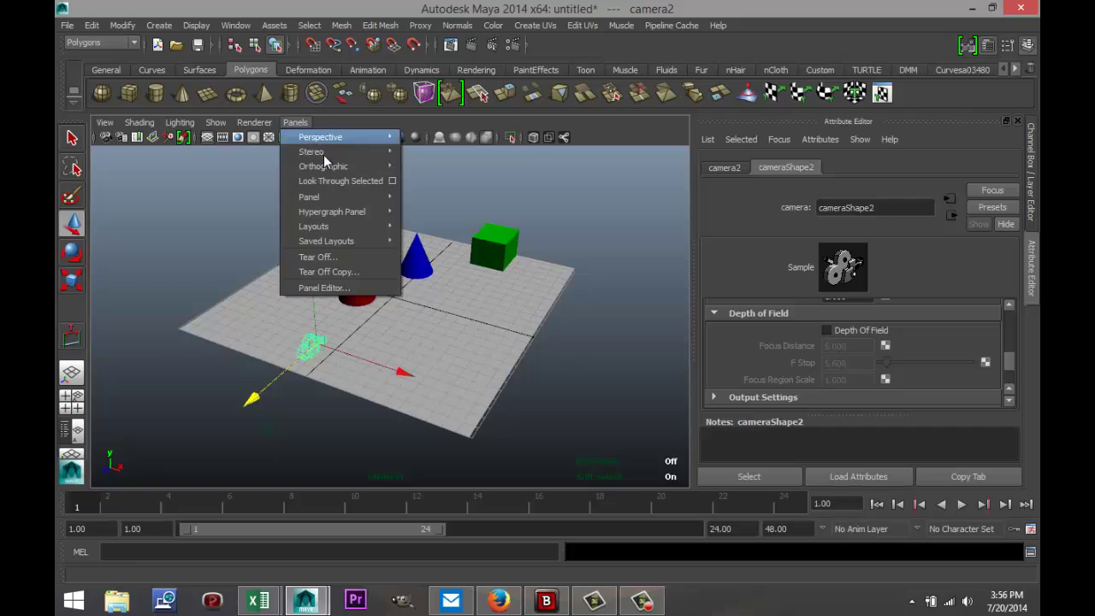
pyautogui.moveTo(347, 139)
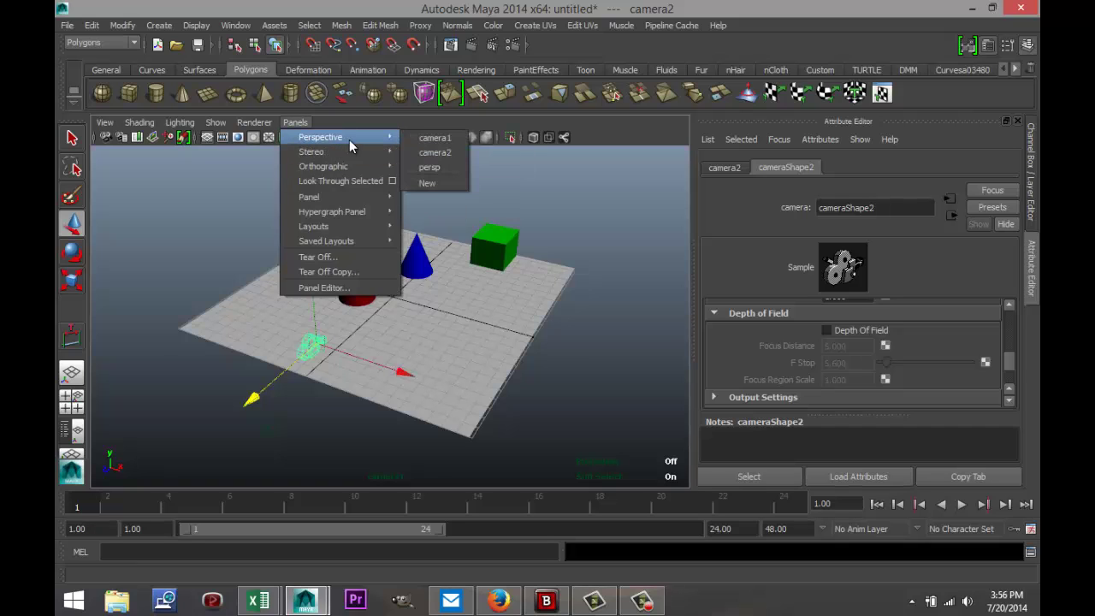
pyautogui.click(430, 156)
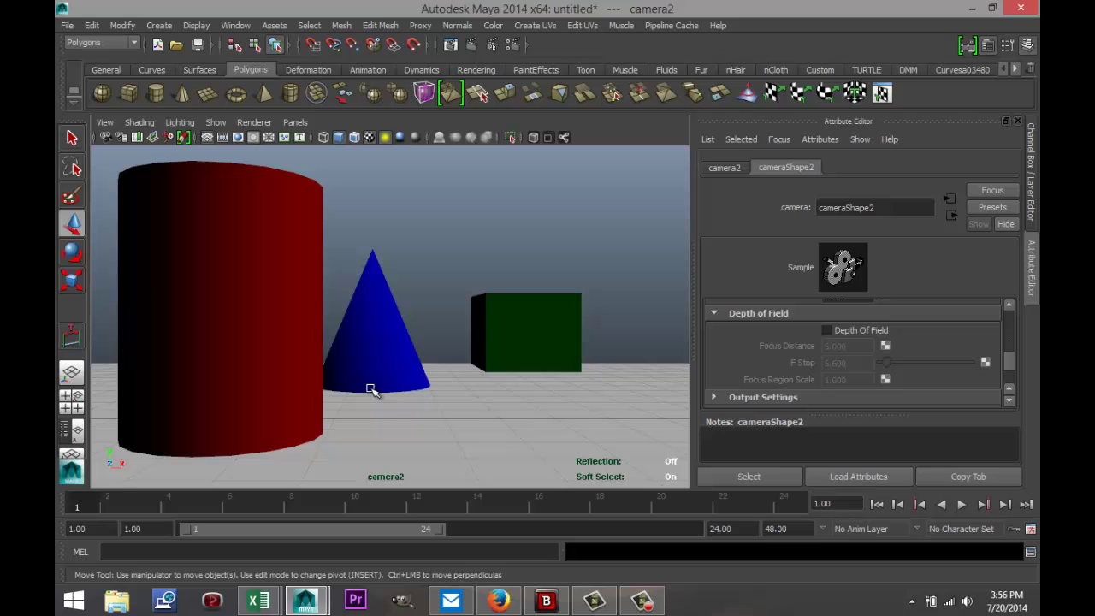
# Return to the single perspective view and measure camera-to-cone distance with the Distance Tool (16.152).
pyautogui.click(76, 411)
pyautogui.press('space')
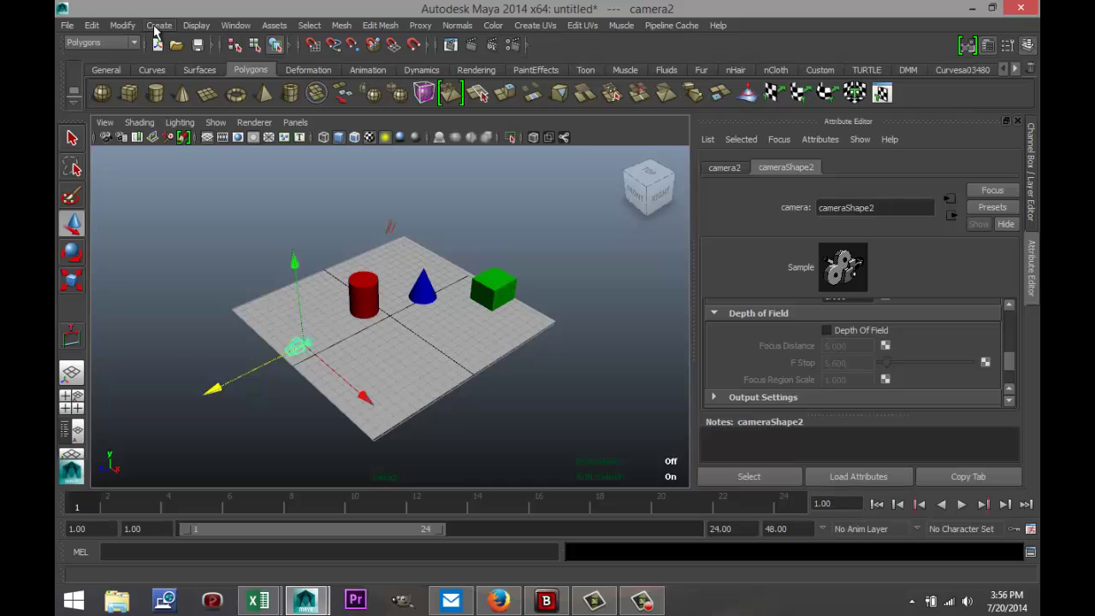
pyautogui.click(155, 26)
pyautogui.moveTo(216, 199)
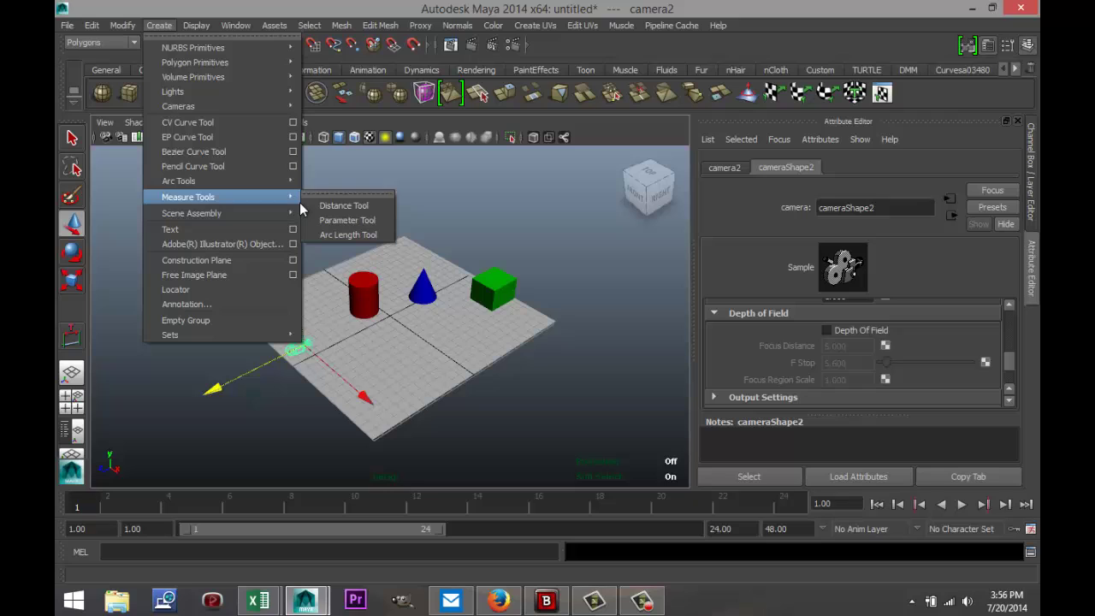
pyautogui.click(324, 207)
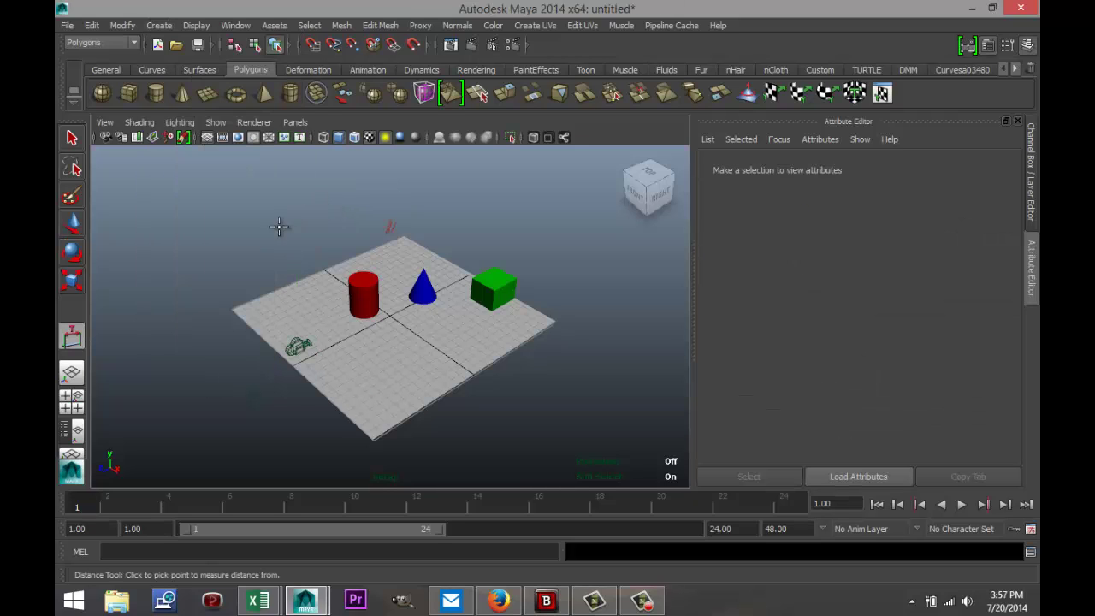
pyautogui.click(299, 345)
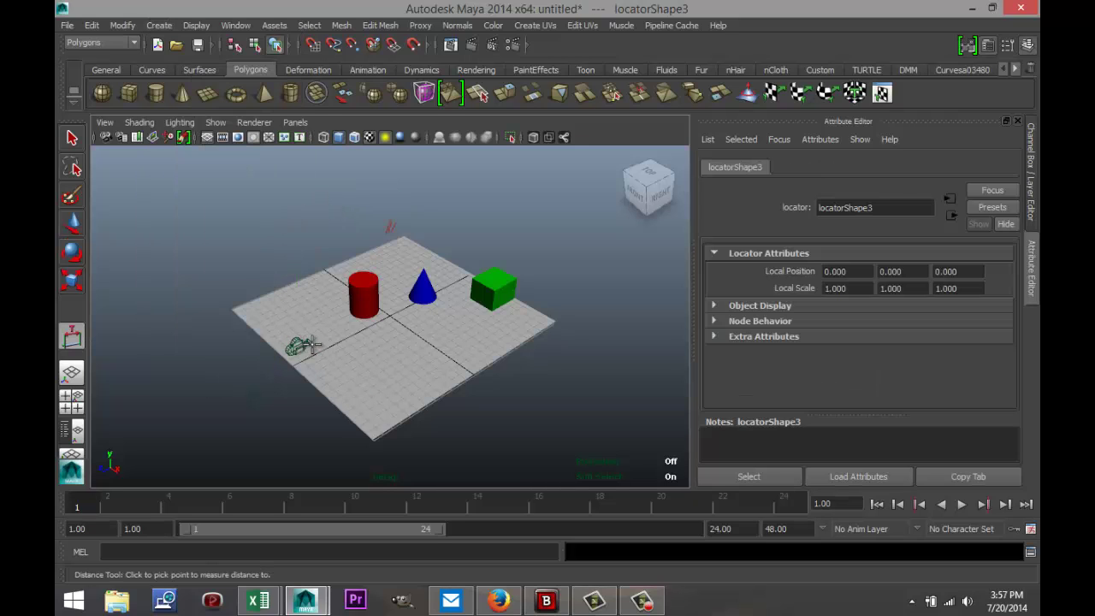
pyautogui.click(421, 288)
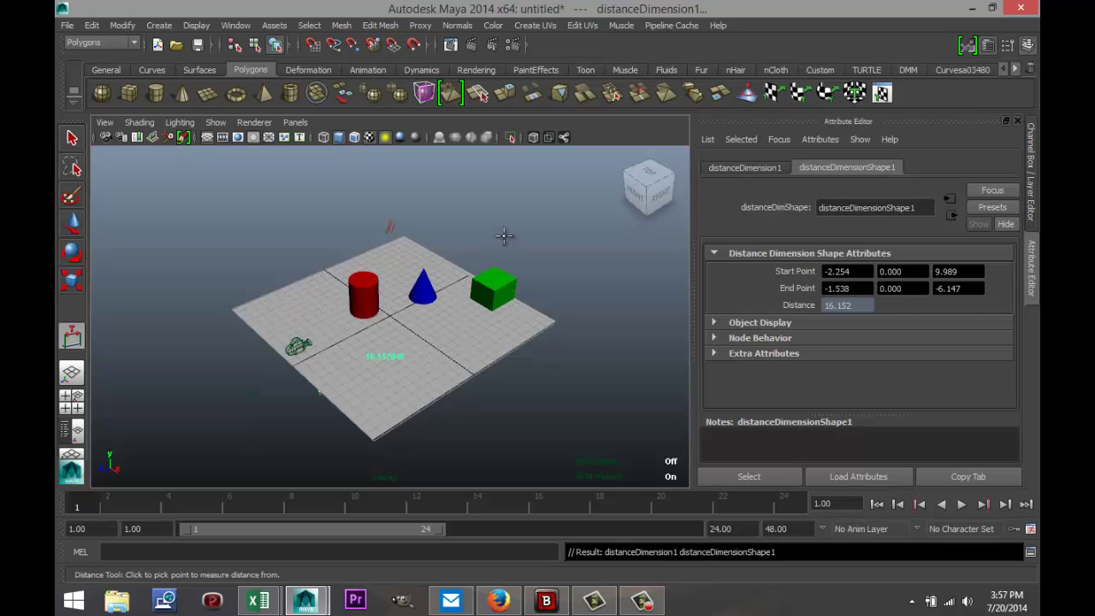
# Select camera2, enable Depth Of Field, set Focus Distance to 16, then deselect.
pyautogui.press('q')
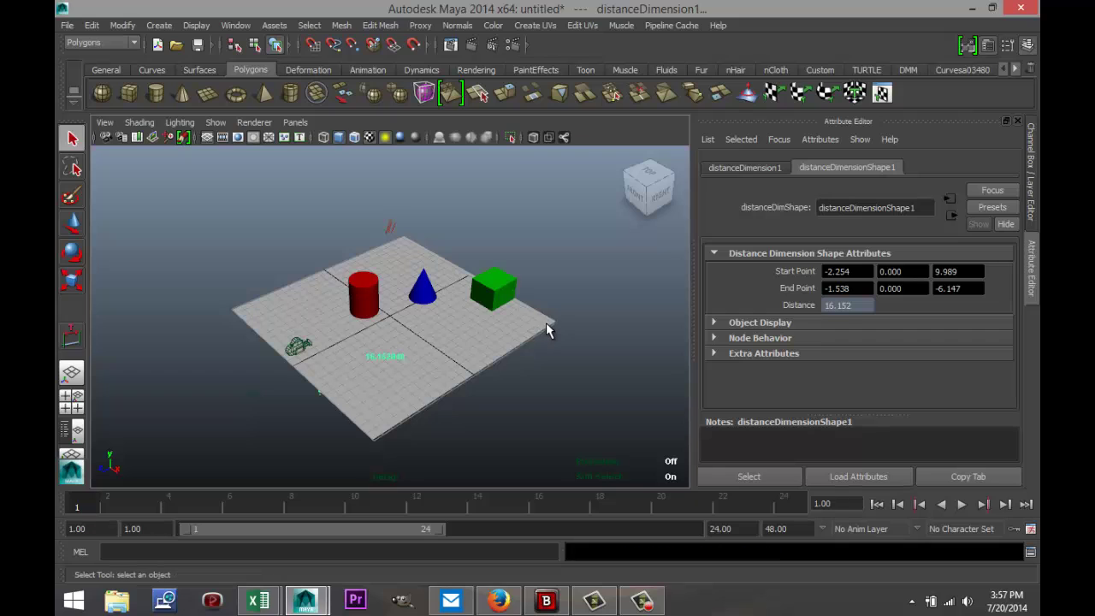
pyautogui.click(302, 348)
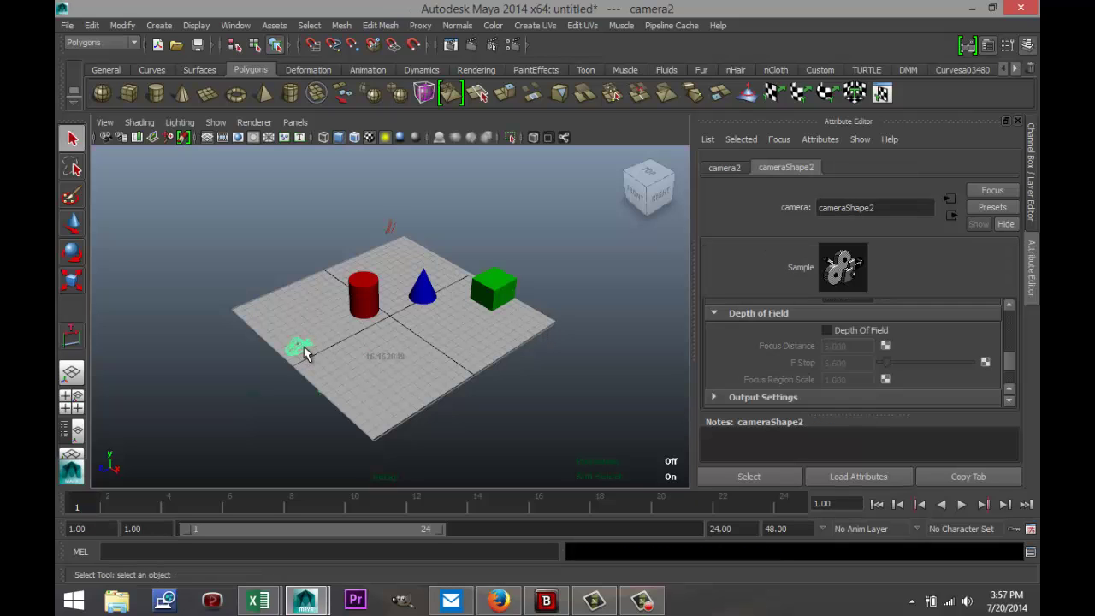
pyautogui.scroll(10, 846, 342)
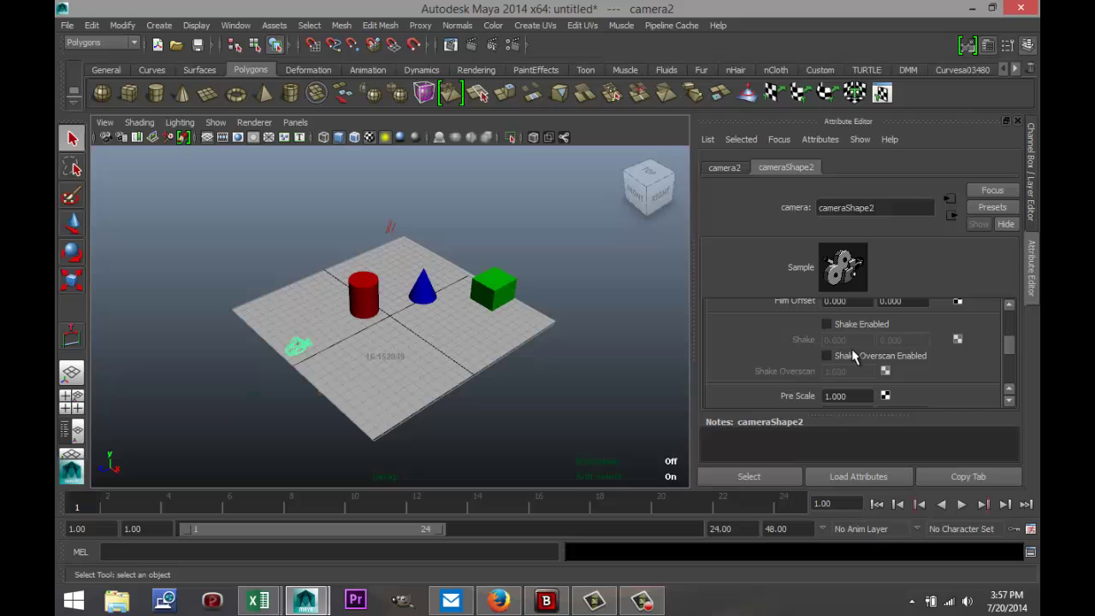
pyautogui.scroll(-10, 868, 345)
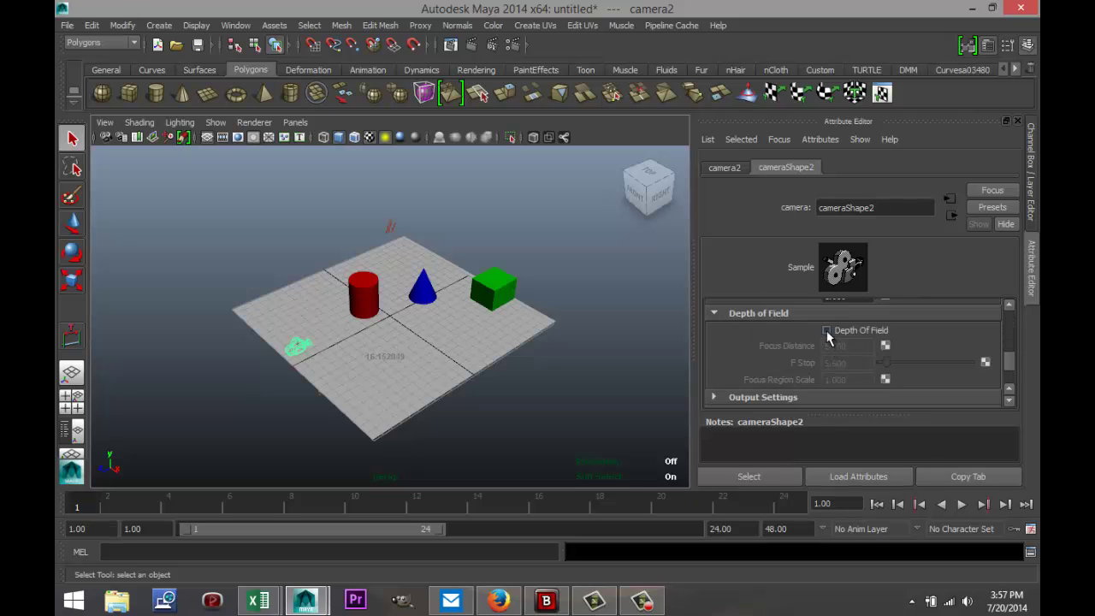
pyautogui.click(826, 331)
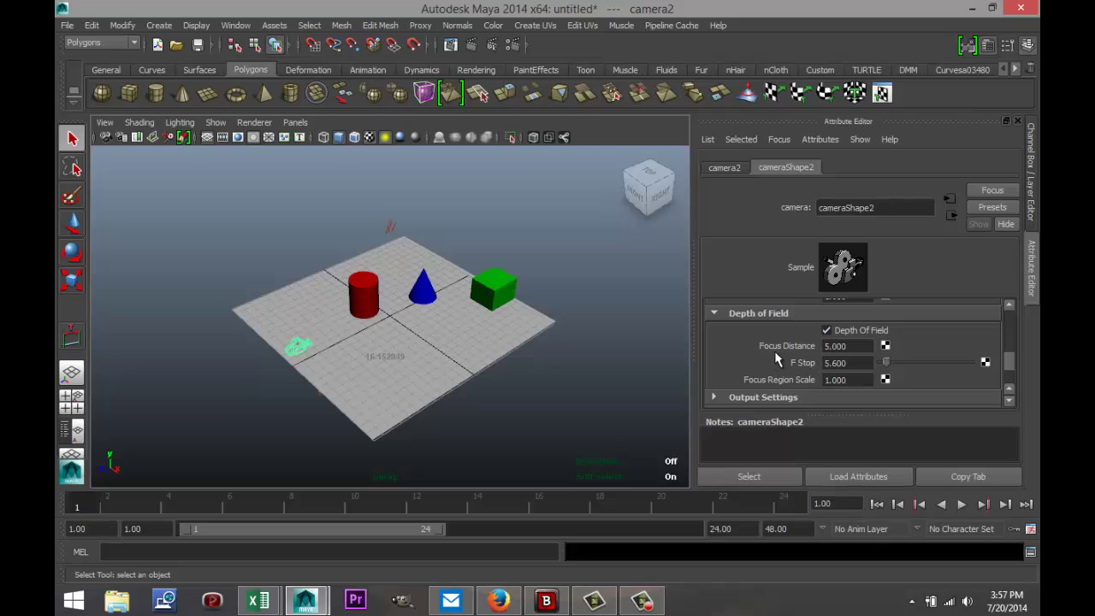
pyautogui.moveTo(866, 347); pyautogui.dragTo(806, 344)
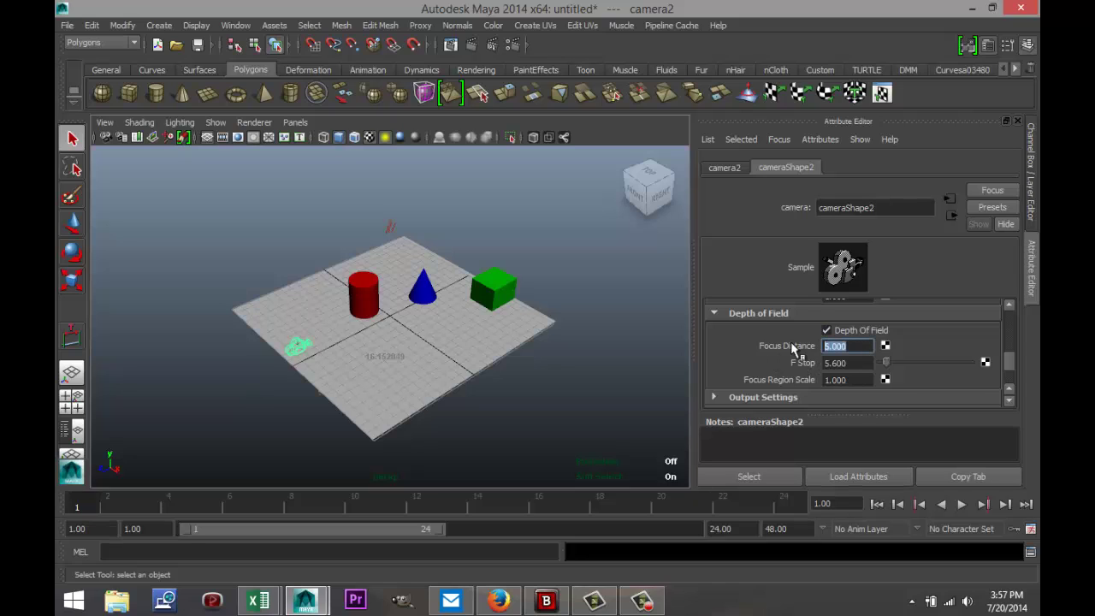
pyautogui.write('16.15')
pyautogui.click(575, 414)
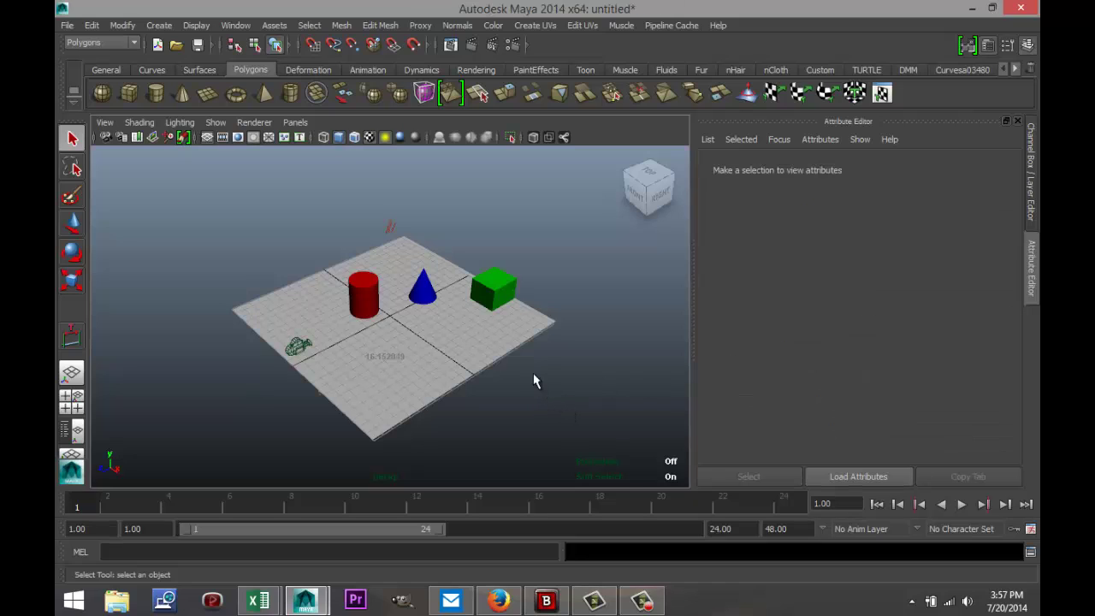
# Switch the viewport back to Panels > Perspective > camera2.
pyautogui.click(295, 123)
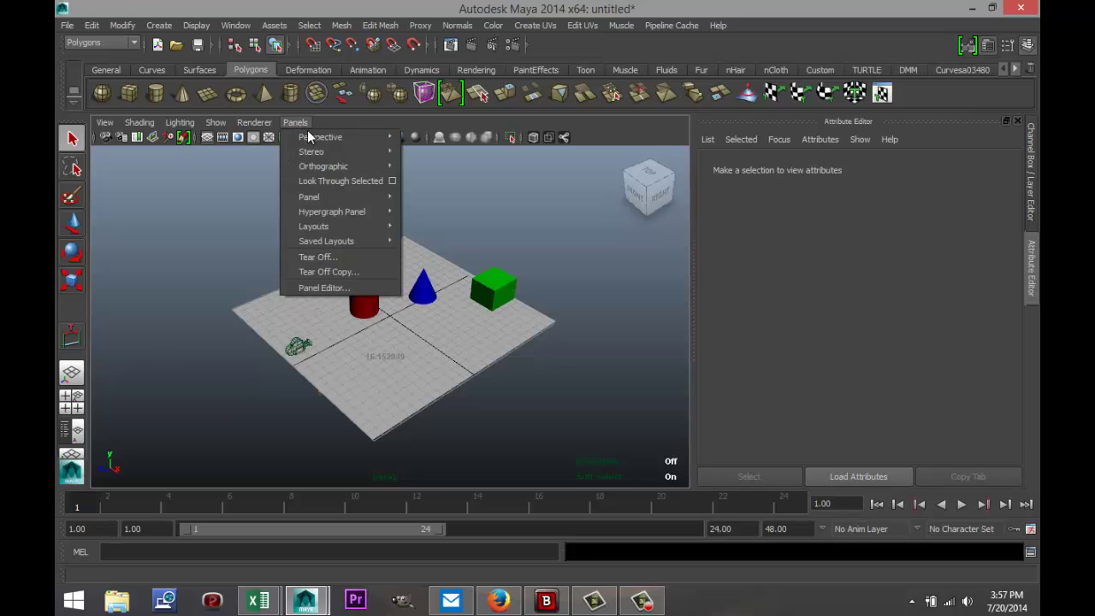
pyautogui.moveTo(330, 139)
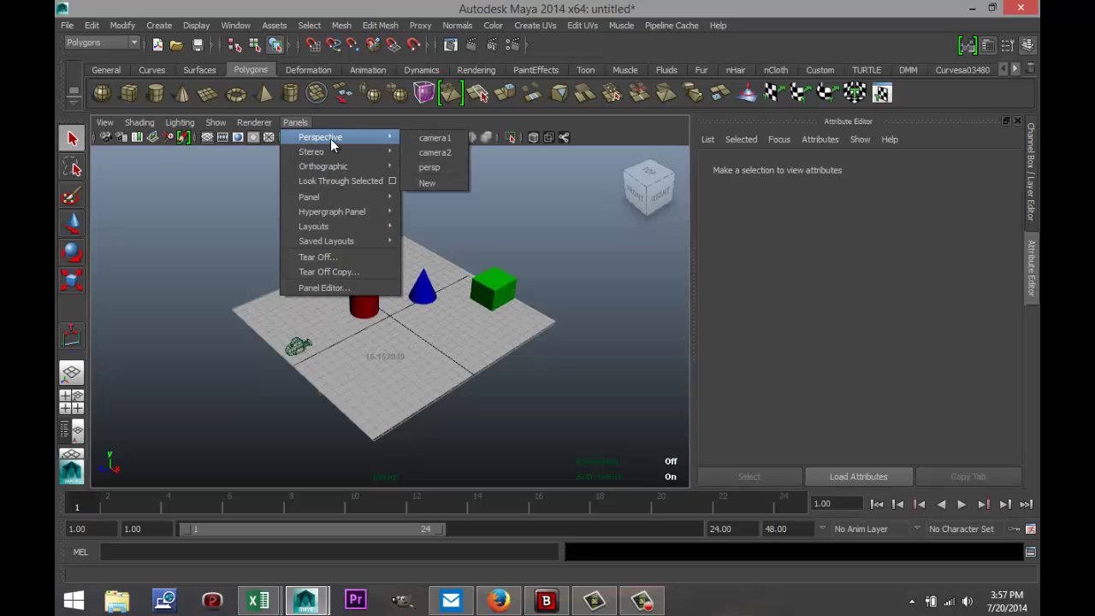
pyautogui.click(454, 153)
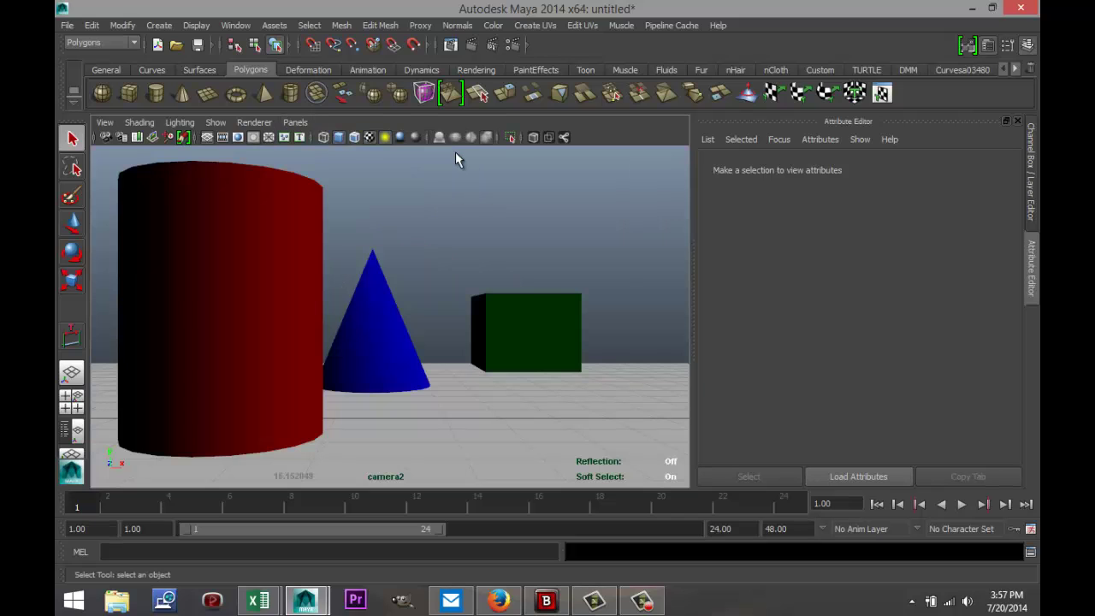